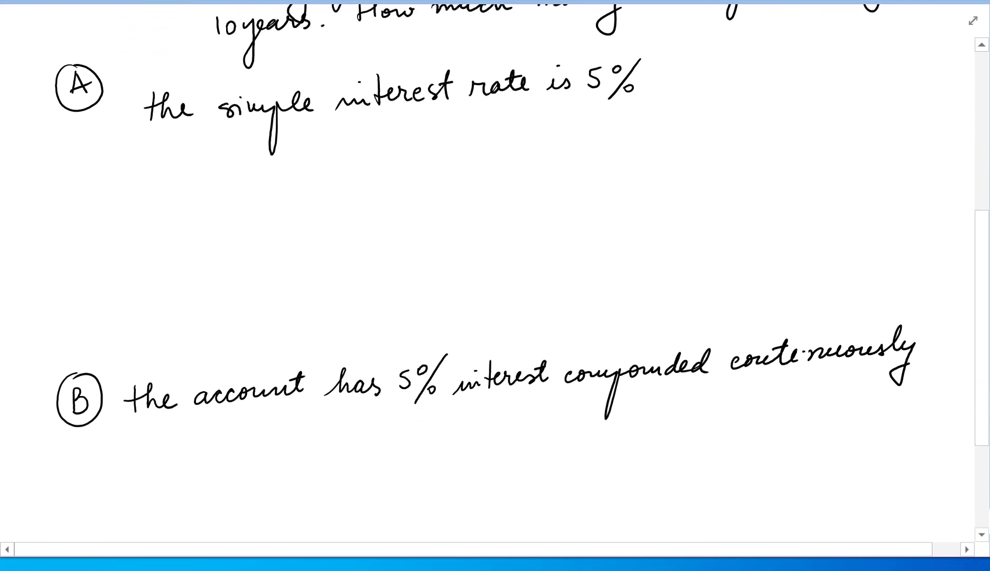
- Scroll down to preview parts B and C, then return to the formulas and the part A question
{"action": "scroll", "coordinate": [495, 285], "scroll_direction": "down", "scroll_amount": 6}
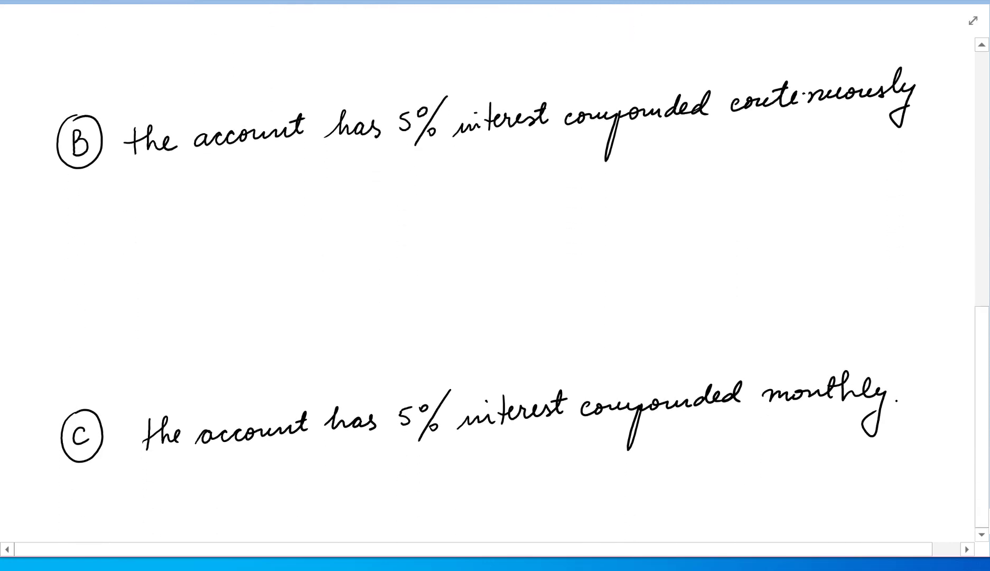
{"action": "scroll", "coordinate": [495, 285], "scroll_direction": "up", "scroll_amount": 9}
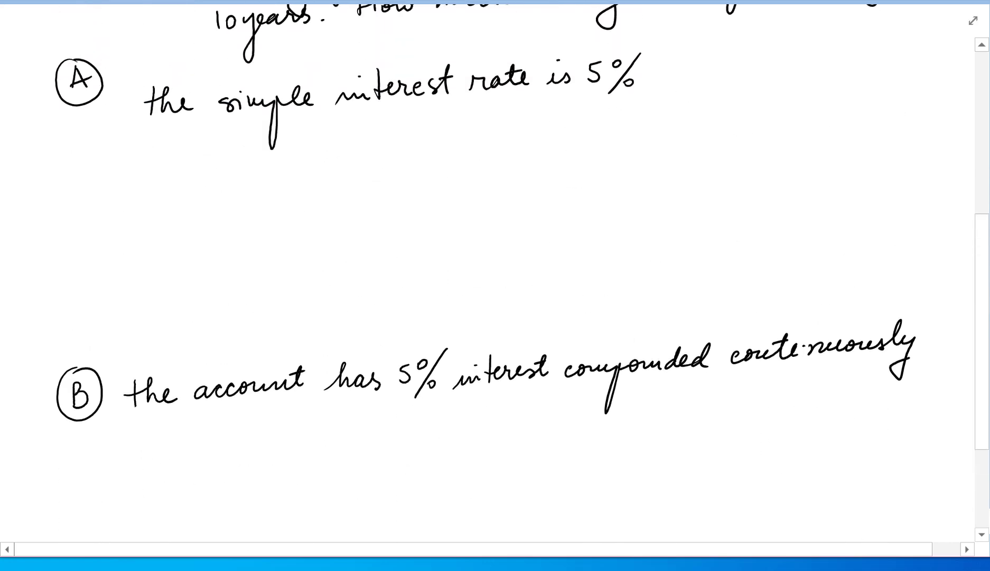
{"action": "scroll", "coordinate": [495, 285], "scroll_direction": "up", "scroll_amount": 1}
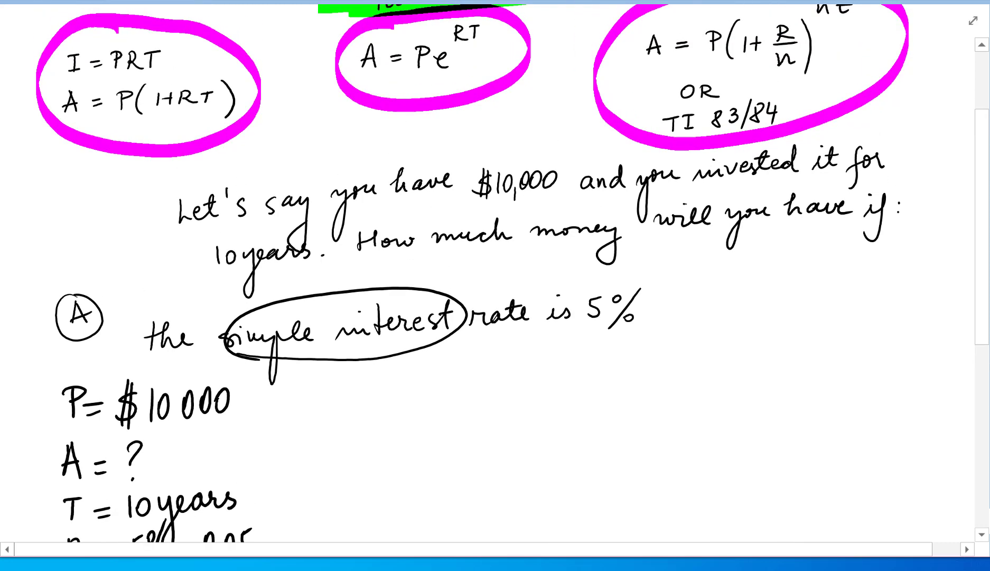
- Highlight the simple interest formula and write A = P(1+RT) beside part A's givens
{"action": "mouse_move", "coordinate": [54, 100]}
{"action": "left_mouse_down"}
{"action": "mouse_move", "coordinate": [241, 104]}
{"action": "mouse_move", "coordinate": [50, 93]}
{"action": "mouse_move", "coordinate": [233, 111]}
{"action": "mouse_move", "coordinate": [243, 90]}
{"action": "left_mouse_up"}
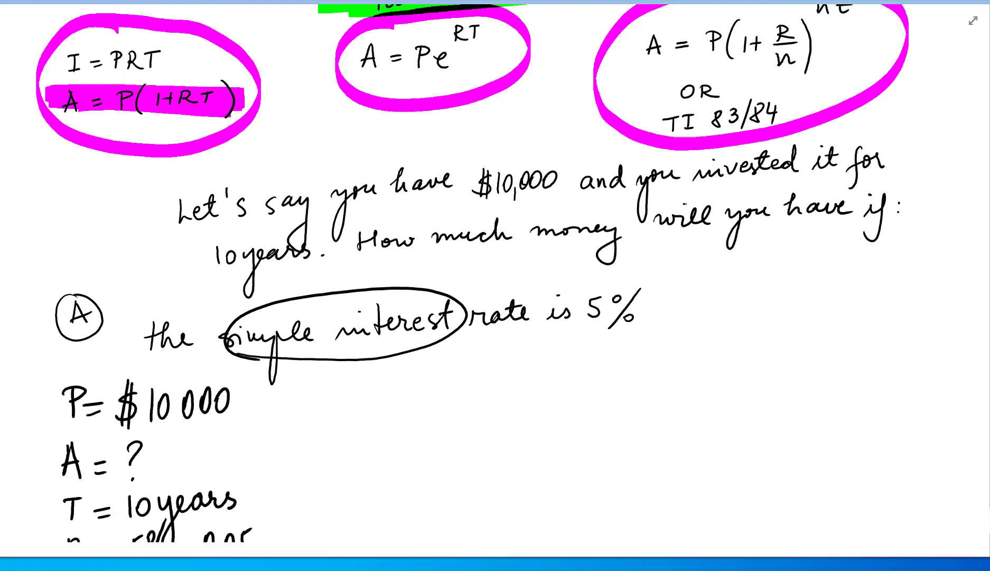
{"action": "mouse_move", "coordinate": [396, 406]}
{"action": "left_mouse_down"}
{"action": "mouse_move", "coordinate": [405, 374]}
{"action": "mouse_move", "coordinate": [414, 404]}
{"action": "left_mouse_up"}
{"action": "left_click_drag", "start_coordinate": [397, 396], "coordinate": [409, 394]}
{"action": "left_click_drag", "start_coordinate": [429, 396], "coordinate": [440, 401]}
{"action": "mouse_move", "coordinate": [458, 376]}
{"action": "left_mouse_down"}
{"action": "mouse_move", "coordinate": [460, 406]}
{"action": "mouse_move", "coordinate": [458, 392]}
{"action": "left_mouse_up"}
{"action": "mouse_move", "coordinate": [493, 364]}
{"action": "left_mouse_down"}
{"action": "mouse_move", "coordinate": [481, 419]}
{"action": "mouse_move", "coordinate": [503, 405]}
{"action": "left_mouse_up"}
{"action": "mouse_move", "coordinate": [510, 391]}
{"action": "left_mouse_down"}
{"action": "mouse_move", "coordinate": [529, 388]}
{"action": "mouse_move", "coordinate": [523, 404]}
{"action": "left_mouse_up"}
{"action": "mouse_move", "coordinate": [534, 378]}
{"action": "left_mouse_down"}
{"action": "mouse_move", "coordinate": [534, 404]}
{"action": "mouse_move", "coordinate": [558, 401]}
{"action": "left_mouse_up"}
{"action": "left_click_drag", "start_coordinate": [566, 375], "coordinate": [565, 402]}
{"action": "left_click_drag", "start_coordinate": [551, 377], "coordinate": [580, 374]}
{"action": "mouse_move", "coordinate": [588, 351]}
{"action": "left_mouse_down"}
{"action": "mouse_move", "coordinate": [603, 394]}
{"action": "mouse_move", "coordinate": [591, 417]}
{"action": "left_mouse_up"}
- Start the substitution line below the formula as A = 10,000
{"action": "scroll", "coordinate": [495, 285], "scroll_direction": "down", "scroll_amount": 5}
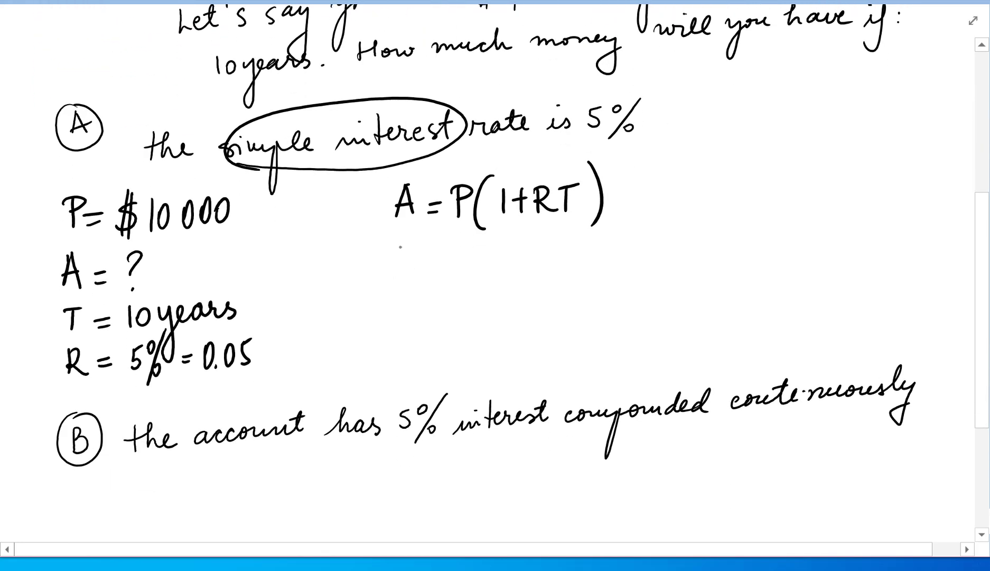
{"action": "mouse_move", "coordinate": [395, 273]}
{"action": "left_mouse_down"}
{"action": "mouse_move", "coordinate": [403, 240]}
{"action": "mouse_move", "coordinate": [411, 276]}
{"action": "left_mouse_up"}
{"action": "left_click_drag", "start_coordinate": [398, 263], "coordinate": [434, 261]}
{"action": "left_click_drag", "start_coordinate": [421, 269], "coordinate": [453, 276]}
{"action": "mouse_move", "coordinate": [467, 262]}
{"action": "left_mouse_down"}
{"action": "mouse_move", "coordinate": [467, 274]}
{"action": "mouse_move", "coordinate": [467, 258]}
{"action": "left_mouse_up"}
{"action": "left_click_drag", "start_coordinate": [475, 275], "coordinate": [475, 286]}
{"action": "left_click_drag", "start_coordinate": [491, 253], "coordinate": [490, 254]}
{"action": "mouse_move", "coordinate": [504, 253]}
{"action": "left_mouse_down"}
{"action": "mouse_move", "coordinate": [497, 264]}
{"action": "mouse_move", "coordinate": [505, 254]}
{"action": "left_mouse_up"}
{"action": "left_click_drag", "start_coordinate": [523, 252], "coordinate": [540, 290]}
- Complete the substitution as 10,000(1+0.05·10) and underbrace 0.05·10
{"action": "left_click_drag", "start_coordinate": [559, 254], "coordinate": [559, 273]}
{"action": "left_click_drag", "start_coordinate": [563, 261], "coordinate": [583, 259]}
{"action": "mouse_move", "coordinate": [576, 250]}
{"action": "left_mouse_down"}
{"action": "mouse_move", "coordinate": [575, 273]}
{"action": "mouse_move", "coordinate": [599, 248]}
{"action": "mouse_move", "coordinate": [610, 270]}
{"action": "mouse_move", "coordinate": [628, 253]}
{"action": "left_mouse_up"}
{"action": "left_click_drag", "start_coordinate": [636, 252], "coordinate": [636, 274]}
{"action": "left_click_drag", "start_coordinate": [637, 252], "coordinate": [649, 251]}
{"action": "mouse_move", "coordinate": [652, 257]}
{"action": "left_mouse_down"}
{"action": "mouse_move", "coordinate": [667, 269]}
{"action": "mouse_move", "coordinate": [683, 245]}
{"action": "mouse_move", "coordinate": [691, 273]}
{"action": "left_mouse_up"}
{"action": "left_click_drag", "start_coordinate": [421, 322], "coordinate": [436, 331]}
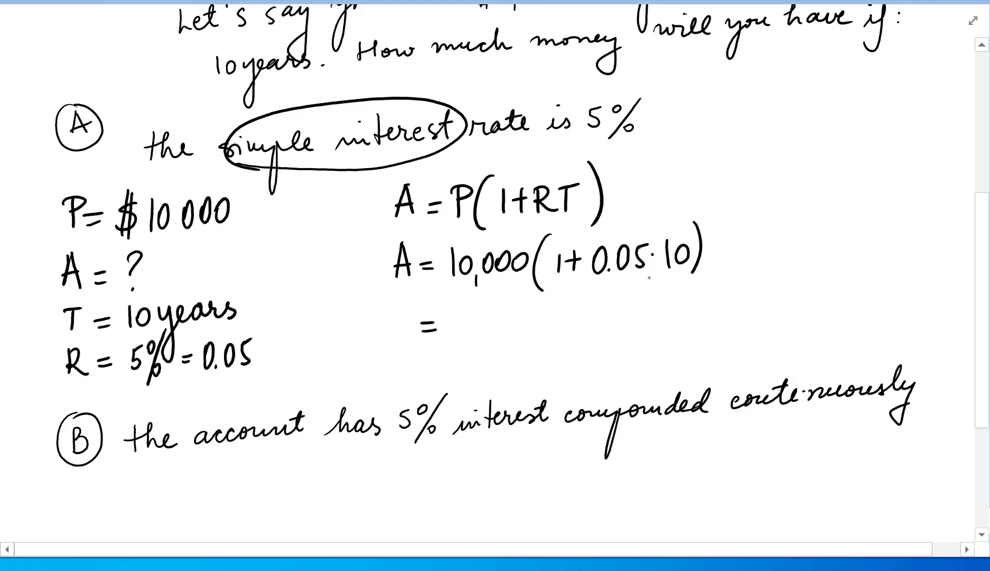
{"action": "left_click_drag", "start_coordinate": [601, 284], "coordinate": [690, 275]}
- Simplify on a new line to 10,000(1+0.5) = 10,000
{"action": "mouse_move", "coordinate": [450, 315]}
{"action": "left_mouse_down"}
{"action": "mouse_move", "coordinate": [449, 344]}
{"action": "mouse_move", "coordinate": [465, 320]}
{"action": "mouse_move", "coordinate": [473, 352]}
{"action": "left_mouse_up"}
{"action": "left_click_drag", "start_coordinate": [490, 320], "coordinate": [503, 320]}
{"action": "mouse_move", "coordinate": [516, 325]}
{"action": "left_mouse_down"}
{"action": "mouse_move", "coordinate": [519, 336]}
{"action": "mouse_move", "coordinate": [514, 323]}
{"action": "left_mouse_up"}
{"action": "left_click_drag", "start_coordinate": [549, 297], "coordinate": [538, 358]}
{"action": "mouse_move", "coordinate": [556, 321]}
{"action": "left_mouse_down"}
{"action": "mouse_move", "coordinate": [553, 342]}
{"action": "mouse_move", "coordinate": [578, 332]}
{"action": "left_mouse_up"}
{"action": "mouse_move", "coordinate": [571, 323]}
{"action": "left_mouse_down"}
{"action": "mouse_move", "coordinate": [570, 341]}
{"action": "mouse_move", "coordinate": [588, 321]}
{"action": "mouse_move", "coordinate": [606, 339]}
{"action": "left_mouse_up"}
{"action": "left_click", "coordinate": [602, 341]}
{"action": "mouse_move", "coordinate": [613, 318]}
{"action": "left_mouse_down"}
{"action": "mouse_move", "coordinate": [621, 317]}
{"action": "mouse_move", "coordinate": [622, 347]}
{"action": "mouse_move", "coordinate": [643, 324]}
{"action": "left_mouse_up"}
{"action": "left_click_drag", "start_coordinate": [633, 333], "coordinate": [645, 331]}
{"action": "left_click_drag", "start_coordinate": [672, 316], "coordinate": [671, 338]}
{"action": "left_click_drag", "start_coordinate": [687, 317], "coordinate": [686, 318]}
{"action": "mouse_move", "coordinate": [745, 311]}
{"action": "left_mouse_down"}
{"action": "mouse_move", "coordinate": [780, 327]}
{"action": "mouse_move", "coordinate": [802, 313]}
{"action": "mouse_move", "coordinate": [795, 323]}
{"action": "left_mouse_up"}
- Finish with 10,000·1.5 = 15000, then highlight 0.05 and 15000 in yellow
{"action": "left_click", "coordinate": [762, 317]}
{"action": "left_click", "coordinate": [786, 324]}
{"action": "left_click_drag", "start_coordinate": [798, 303], "coordinate": [836, 308]}
{"action": "left_click_drag", "start_coordinate": [821, 318], "coordinate": [846, 320]}
{"action": "mouse_move", "coordinate": [859, 299]}
{"action": "left_mouse_down"}
{"action": "mouse_move", "coordinate": [870, 312]}
{"action": "mouse_move", "coordinate": [856, 319]}
{"action": "left_mouse_up"}
{"action": "left_click_drag", "start_coordinate": [862, 298], "coordinate": [874, 295]}
{"action": "left_click_drag", "start_coordinate": [880, 301], "coordinate": [885, 315]}
{"action": "left_click_drag", "start_coordinate": [899, 295], "coordinate": [898, 313]}
{"action": "left_click_drag", "start_coordinate": [914, 291], "coordinate": [909, 313]}
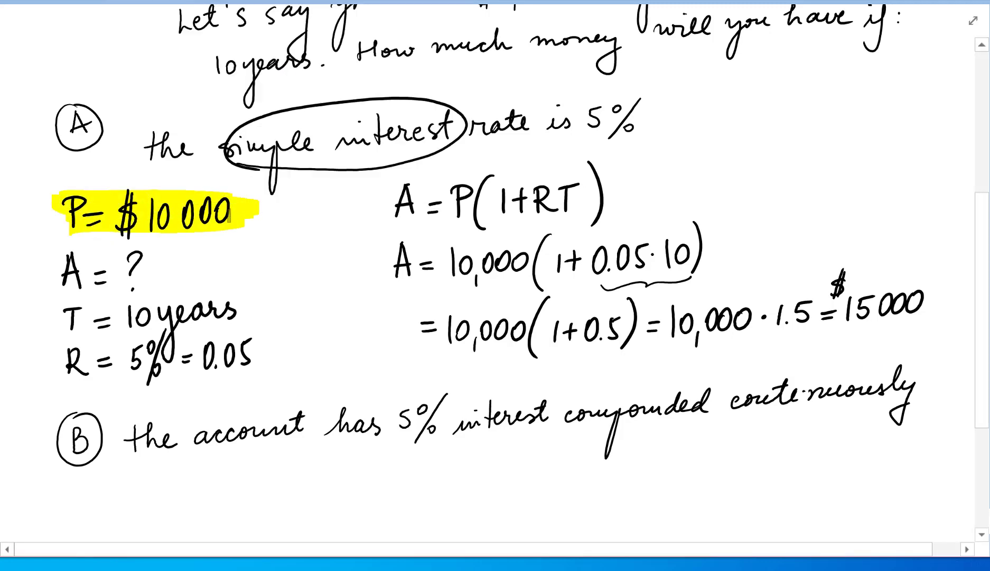
{"action": "mouse_move", "coordinate": [205, 348]}
{"action": "left_mouse_down"}
{"action": "mouse_move", "coordinate": [249, 354]}
{"action": "mouse_move", "coordinate": [247, 343]}
{"action": "left_mouse_up"}
{"action": "mouse_move", "coordinate": [844, 316]}
{"action": "left_mouse_down"}
{"action": "mouse_move", "coordinate": [922, 309]}
{"action": "mouse_move", "coordinate": [935, 296]}
{"action": "mouse_move", "coordinate": [845, 306]}
{"action": "left_mouse_up"}
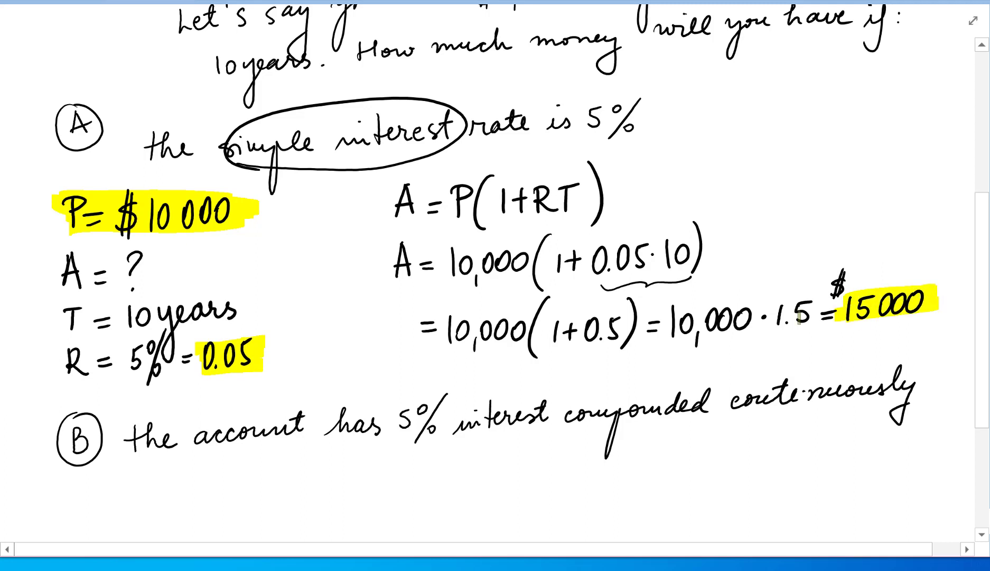
- List part B's givens P = 10,000 and T = 10 years
{"action": "scroll", "coordinate": [800, 315], "scroll_direction": "down", "scroll_amount": 7}
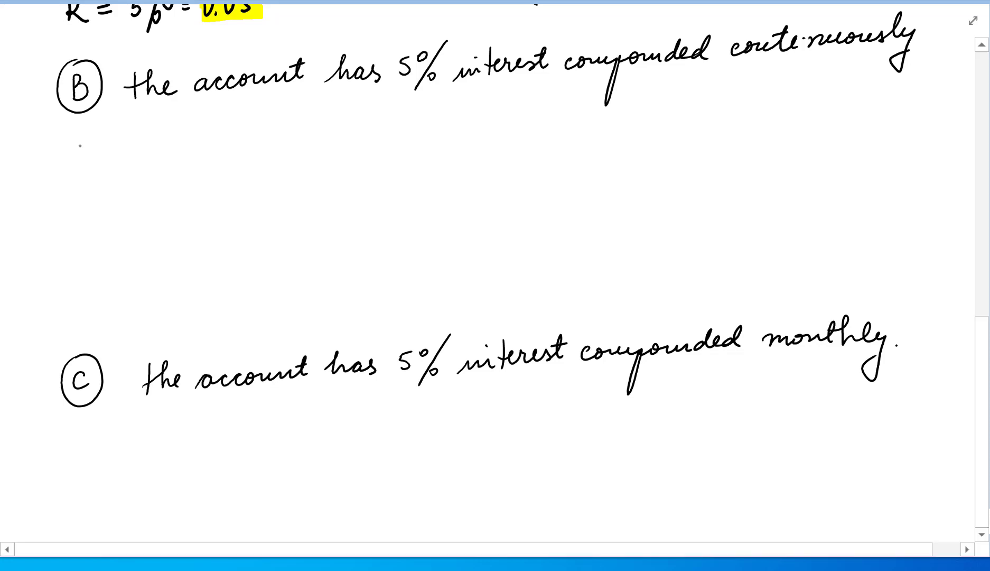
{"action": "left_click_drag", "start_coordinate": [83, 139], "coordinate": [84, 165]}
{"action": "mouse_move", "coordinate": [79, 139]}
{"action": "left_mouse_down"}
{"action": "mouse_move", "coordinate": [84, 151]}
{"action": "mouse_move", "coordinate": [112, 149]}
{"action": "left_mouse_up"}
{"action": "left_click_drag", "start_coordinate": [98, 157], "coordinate": [131, 160]}
{"action": "left_click_drag", "start_coordinate": [141, 138], "coordinate": [150, 165]}
{"action": "left_click_drag", "start_coordinate": [162, 137], "coordinate": [191, 134]}
{"action": "mouse_move", "coordinate": [83, 184]}
{"action": "left_mouse_down"}
{"action": "mouse_move", "coordinate": [82, 200]}
{"action": "mouse_move", "coordinate": [89, 181]}
{"action": "left_mouse_up"}
{"action": "left_click_drag", "start_coordinate": [97, 188], "coordinate": [131, 196]}
{"action": "mouse_move", "coordinate": [145, 179]}
{"action": "left_mouse_down"}
{"action": "mouse_move", "coordinate": [165, 205]}
{"action": "mouse_move", "coordinate": [192, 177]}
{"action": "mouse_move", "coordinate": [221, 186]}
{"action": "left_mouse_up"}
- Add R = 5% = 0.05 and A = ? to part B's givens
{"action": "left_click_drag", "start_coordinate": [78, 223], "coordinate": [78, 243]}
{"action": "mouse_move", "coordinate": [76, 225]}
{"action": "left_mouse_down"}
{"action": "mouse_move", "coordinate": [89, 225]}
{"action": "mouse_move", "coordinate": [95, 242]}
{"action": "left_mouse_up"}
{"action": "left_click_drag", "start_coordinate": [101, 230], "coordinate": [113, 235]}
{"action": "left_click_drag", "start_coordinate": [132, 222], "coordinate": [132, 240]}
{"action": "left_click_drag", "start_coordinate": [134, 221], "coordinate": [154, 216]}
{"action": "mouse_move", "coordinate": [163, 235]}
{"action": "left_mouse_down"}
{"action": "mouse_move", "coordinate": [152, 247]}
{"action": "mouse_move", "coordinate": [186, 227]}
{"action": "left_mouse_up"}
{"action": "mouse_move", "coordinate": [177, 234]}
{"action": "left_mouse_down"}
{"action": "mouse_move", "coordinate": [199, 220]}
{"action": "mouse_move", "coordinate": [221, 219]}
{"action": "mouse_move", "coordinate": [229, 233]}
{"action": "left_mouse_up"}
{"action": "left_click", "coordinate": [210, 232]}
{"action": "left_click_drag", "start_coordinate": [233, 216], "coordinate": [244, 213]}
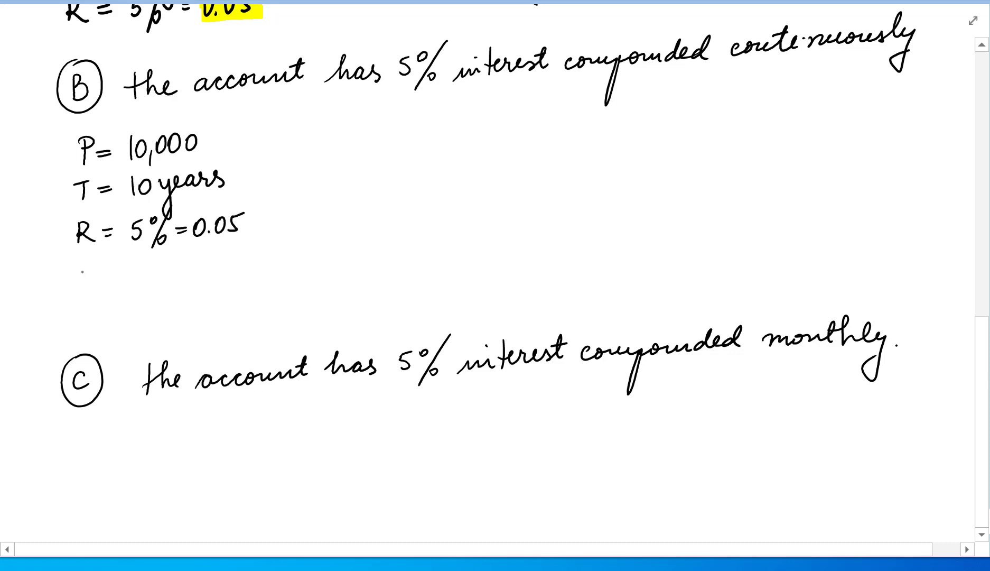
{"action": "left_click_drag", "start_coordinate": [81, 273], "coordinate": [77, 295]}
{"action": "mouse_move", "coordinate": [83, 270]}
{"action": "left_mouse_down"}
{"action": "mouse_move", "coordinate": [78, 295]}
{"action": "mouse_move", "coordinate": [116, 290]}
{"action": "left_mouse_up"}
{"action": "left_click_drag", "start_coordinate": [127, 274], "coordinate": [136, 288]}
- Circle 'compounded continuously' and write the formula A = Pe^RT
{"action": "mouse_move", "coordinate": [630, 25]}
{"action": "left_mouse_down"}
{"action": "mouse_move", "coordinate": [853, 94]}
{"action": "mouse_move", "coordinate": [708, 19]}
{"action": "left_mouse_up"}
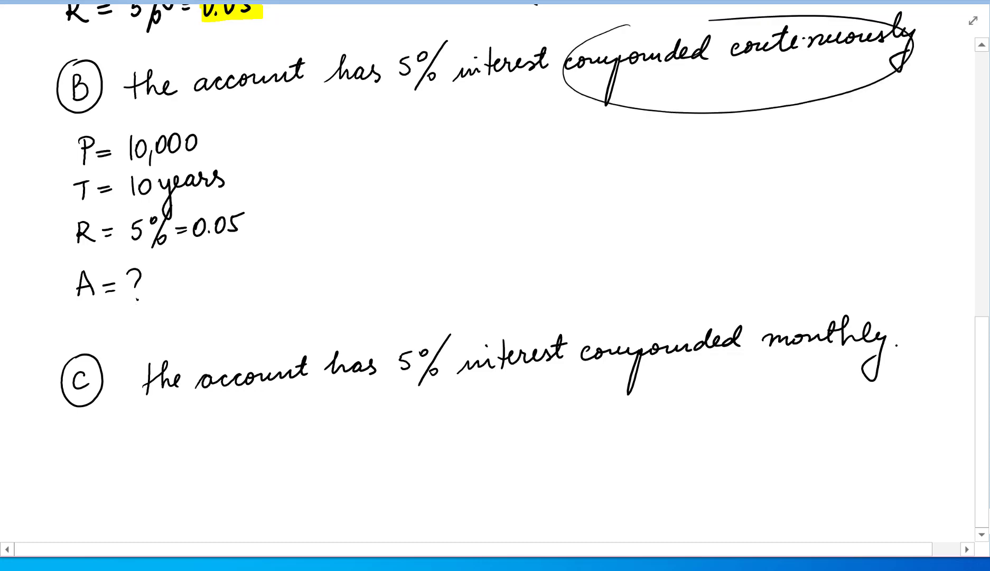
{"action": "left_click_drag", "start_coordinate": [342, 143], "coordinate": [333, 180]}
{"action": "mouse_move", "coordinate": [342, 144]}
{"action": "left_mouse_down"}
{"action": "mouse_move", "coordinate": [349, 181]}
{"action": "mouse_move", "coordinate": [347, 165]}
{"action": "left_mouse_up"}
{"action": "left_click_drag", "start_coordinate": [356, 165], "coordinate": [388, 178]}
{"action": "mouse_move", "coordinate": [380, 152]}
{"action": "left_mouse_down"}
{"action": "mouse_move", "coordinate": [390, 173]}
{"action": "mouse_move", "coordinate": [418, 172]}
{"action": "left_mouse_up"}
{"action": "left_click_drag", "start_coordinate": [428, 121], "coordinate": [427, 140]}
{"action": "left_click_drag", "start_coordinate": [427, 121], "coordinate": [438, 138]}
{"action": "left_click_drag", "start_coordinate": [442, 122], "coordinate": [451, 120]}
{"action": "mouse_move", "coordinate": [449, 121]}
{"action": "left_mouse_down"}
{"action": "mouse_move", "coordinate": [446, 138]}
{"action": "mouse_move", "coordinate": [467, 167]}
{"action": "mouse_move", "coordinate": [486, 172]}
{"action": "left_mouse_up"}
- Substitute into the formula as 10,000·e^(0.05·10)
{"action": "mouse_move", "coordinate": [499, 155]}
{"action": "left_mouse_down"}
{"action": "mouse_move", "coordinate": [492, 167]}
{"action": "mouse_move", "coordinate": [501, 151]}
{"action": "left_mouse_up"}
{"action": "left_click_drag", "start_coordinate": [510, 164], "coordinate": [508, 178]}
{"action": "left_click_drag", "start_coordinate": [524, 148], "coordinate": [534, 149]}
{"action": "mouse_move", "coordinate": [550, 148]}
{"action": "left_mouse_down"}
{"action": "mouse_move", "coordinate": [543, 161]}
{"action": "mouse_move", "coordinate": [549, 149]}
{"action": "mouse_move", "coordinate": [597, 163]}
{"action": "left_mouse_up"}
{"action": "mouse_move", "coordinate": [605, 120]}
{"action": "left_mouse_down"}
{"action": "mouse_move", "coordinate": [626, 131]}
{"action": "mouse_move", "coordinate": [641, 116]}
{"action": "left_mouse_up"}
{"action": "mouse_move", "coordinate": [648, 117]}
{"action": "left_mouse_down"}
{"action": "mouse_move", "coordinate": [647, 131]}
{"action": "mouse_move", "coordinate": [660, 118]}
{"action": "left_mouse_up"}
- Simplify to = 10,000·e^0.5 = and start a new line for the result
{"action": "left_click_drag", "start_coordinate": [656, 157], "coordinate": [665, 156]}
{"action": "left_click_drag", "start_coordinate": [655, 163], "coordinate": [688, 160]}
{"action": "mouse_move", "coordinate": [698, 145]}
{"action": "left_mouse_down"}
{"action": "mouse_move", "coordinate": [708, 150]}
{"action": "mouse_move", "coordinate": [698, 145]}
{"action": "left_mouse_up"}
{"action": "mouse_move", "coordinate": [716, 161]}
{"action": "left_mouse_down"}
{"action": "mouse_move", "coordinate": [713, 172]}
{"action": "mouse_move", "coordinate": [732, 144]}
{"action": "left_mouse_up"}
{"action": "left_click_drag", "start_coordinate": [747, 143], "coordinate": [778, 149]}
{"action": "left_click_drag", "start_coordinate": [786, 149], "coordinate": [798, 153]}
{"action": "left_click_drag", "start_coordinate": [808, 114], "coordinate": [810, 112]}
{"action": "left_click_drag", "start_coordinate": [818, 121], "coordinate": [819, 122]}
{"action": "left_click_drag", "start_coordinate": [827, 113], "coordinate": [837, 146]}
{"action": "left_click_drag", "start_coordinate": [824, 152], "coordinate": [839, 152]}
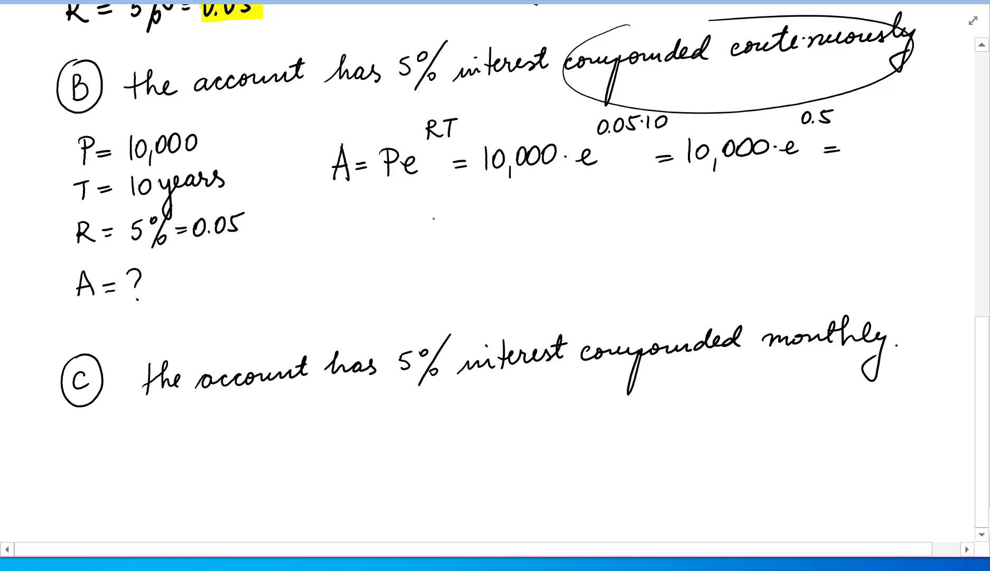
{"action": "left_click_drag", "start_coordinate": [373, 230], "coordinate": [391, 238]}
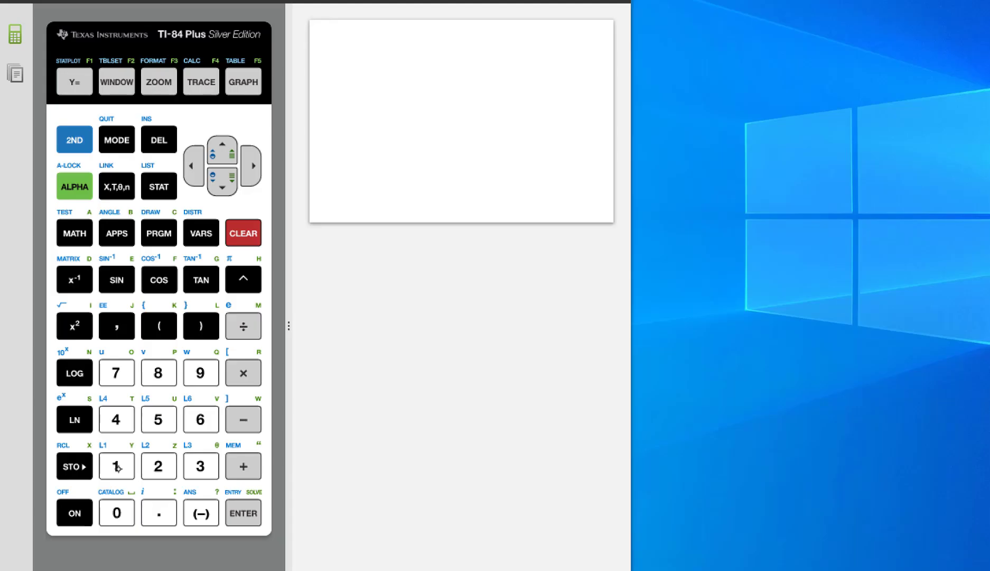
- Compute 10000·e^0.5 on the TI-84 emulator, getting 16487.21271
{"action": "left_click", "coordinate": [117, 465]}
{"action": "left_click", "coordinate": [116, 512]}
{"action": "double_click", "coordinate": [116, 512]}
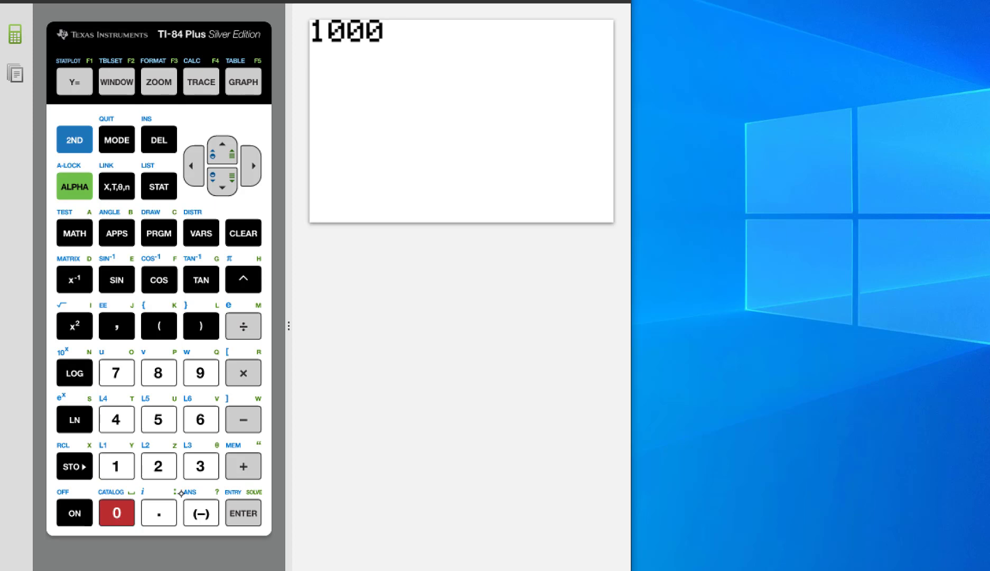
{"action": "left_click", "coordinate": [113, 513]}
{"action": "left_click", "coordinate": [250, 380]}
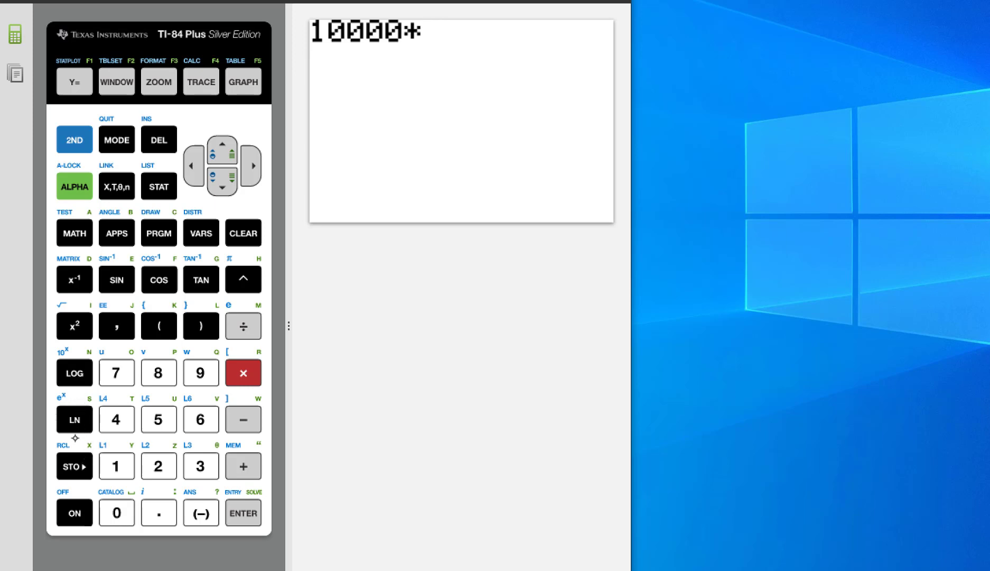
{"action": "left_click", "coordinate": [74, 140]}
{"action": "left_click", "coordinate": [75, 419]}
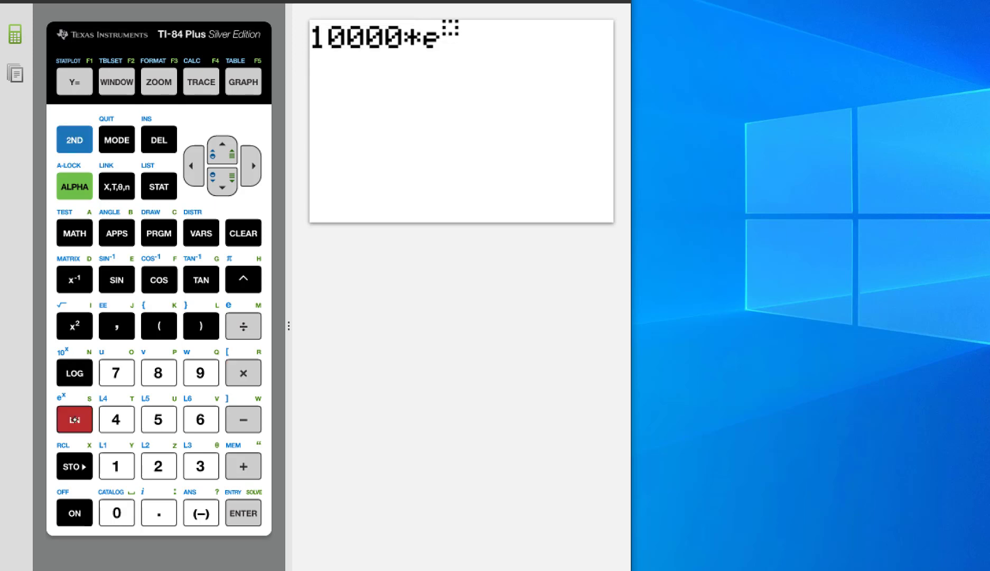
{"action": "left_click", "coordinate": [131, 516]}
{"action": "left_click", "coordinate": [159, 512]}
{"action": "left_click", "coordinate": [157, 420]}
{"action": "left_click", "coordinate": [244, 518]}
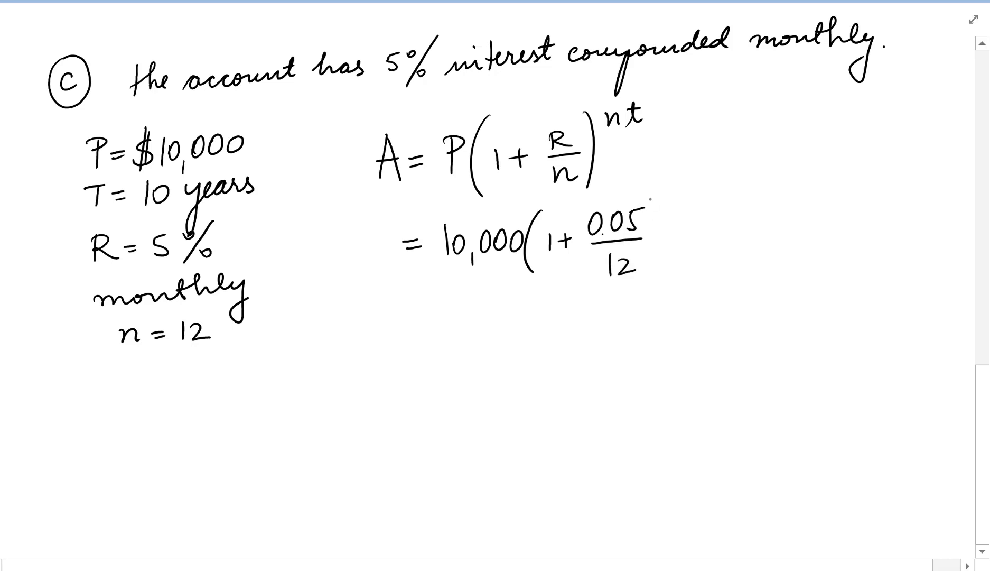
- Finish 10,000(1+0.05/12) with the exponent begun, start the next line, and switch to the TI-84 emulator
{"action": "left_click_drag", "start_coordinate": [655, 197], "coordinate": [648, 285]}
{"action": "mouse_move", "coordinate": [659, 176]}
{"action": "left_mouse_down"}
{"action": "mouse_move", "coordinate": [658, 194]}
{"action": "mouse_move", "coordinate": [694, 191]}
{"action": "mouse_move", "coordinate": [709, 175]}
{"action": "left_mouse_up"}
{"action": "left_click_drag", "start_coordinate": [408, 333], "coordinate": [425, 332]}
{"action": "left_click_drag", "start_coordinate": [408, 339], "coordinate": [427, 338]}
{"action": "key", "text": "alt+Tab"}
- Enter 10000*(1+ on the TI-84 calculator
{"action": "left_click", "coordinate": [117, 466]}
{"action": "left_click", "coordinate": [118, 515]}
{"action": "left_click", "coordinate": [120, 517]}
{"action": "left_click", "coordinate": [118, 517]}
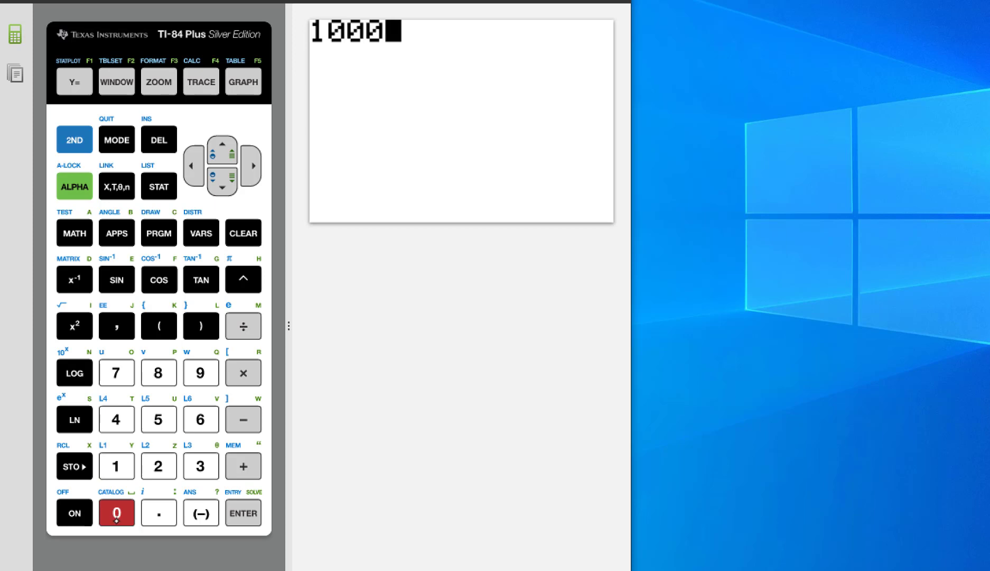
{"action": "left_click", "coordinate": [116, 520]}
{"action": "left_click", "coordinate": [251, 376]}
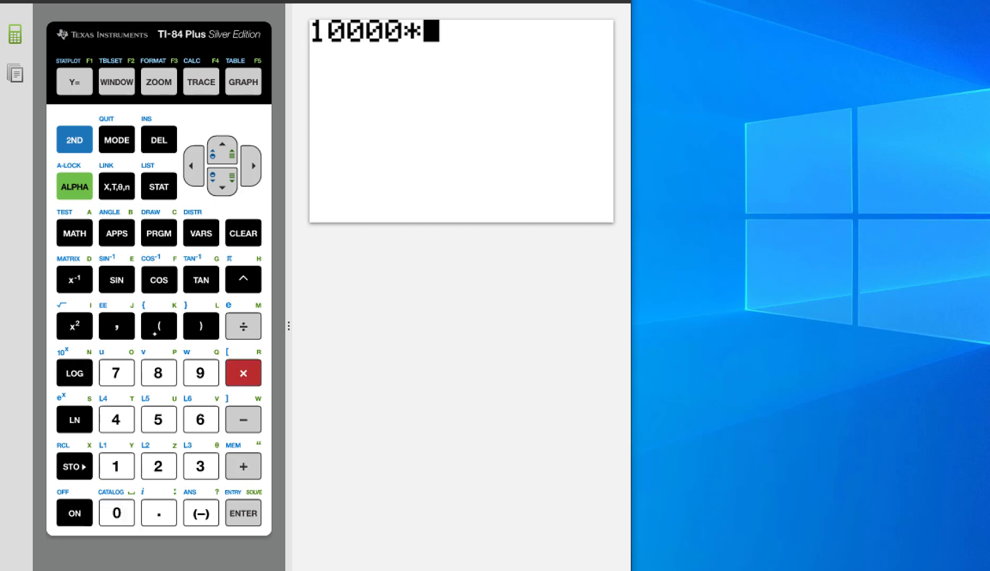
{"action": "left_click", "coordinate": [155, 334]}
{"action": "left_click", "coordinate": [122, 472]}
{"action": "left_click", "coordinate": [251, 475]}
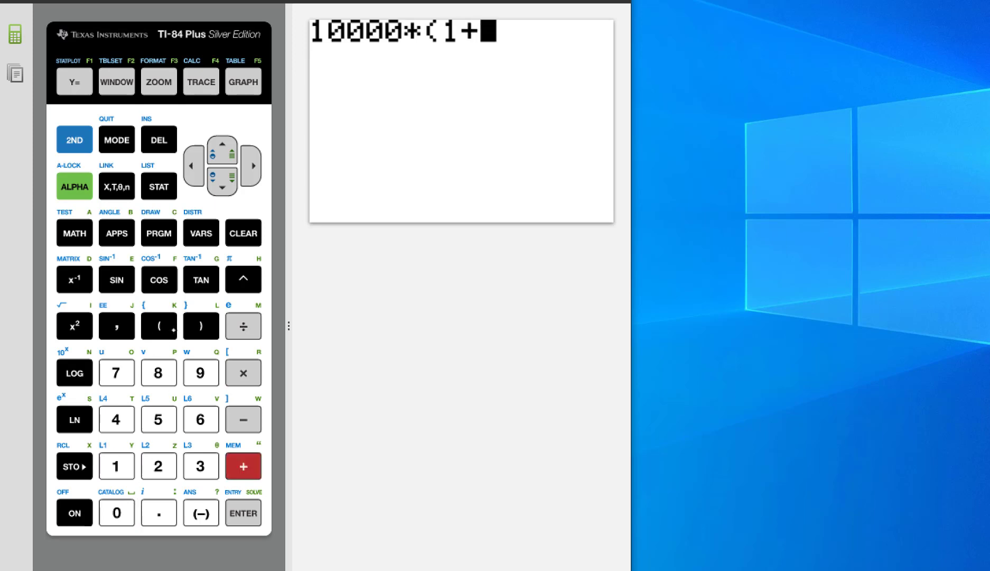
- Continue the entry with 0.05/12 and close the bracket
{"action": "left_click", "coordinate": [122, 511]}
{"action": "left_click", "coordinate": [158, 515]}
{"action": "left_click", "coordinate": [119, 515]}
{"action": "left_click", "coordinate": [158, 422]}
{"action": "left_click", "coordinate": [247, 328]}
{"action": "left_click", "coordinate": [126, 473]}
{"action": "left_click", "coordinate": [158, 466]}
{"action": "left_click", "coordinate": [201, 325]}
- Raise the bracket to (12*10) and evaluate, getting 16470.09498
{"action": "left_click", "coordinate": [242, 279]}
{"action": "left_click", "coordinate": [160, 326]}
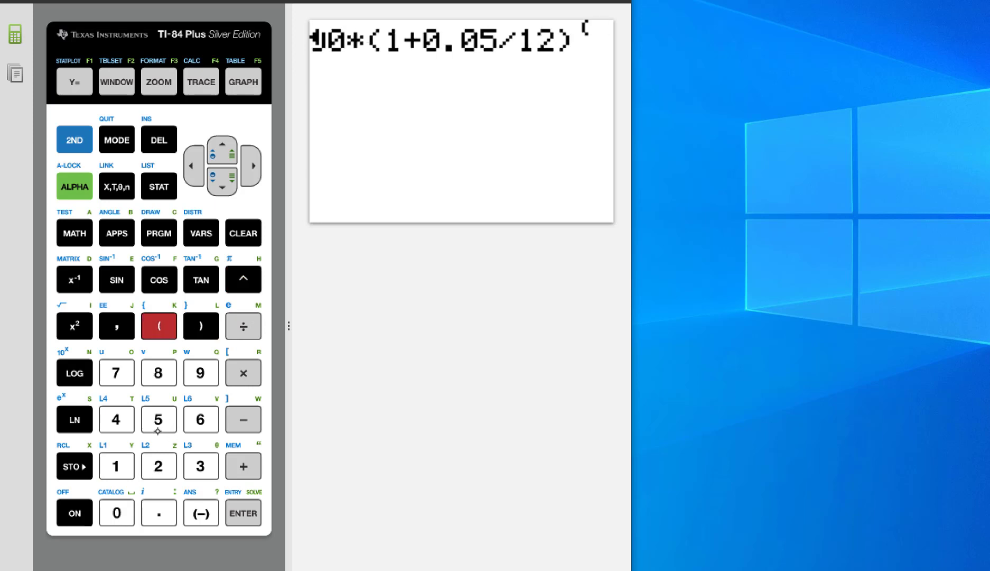
{"action": "left_click", "coordinate": [122, 465]}
{"action": "left_click", "coordinate": [158, 465]}
{"action": "left_click", "coordinate": [241, 375]}
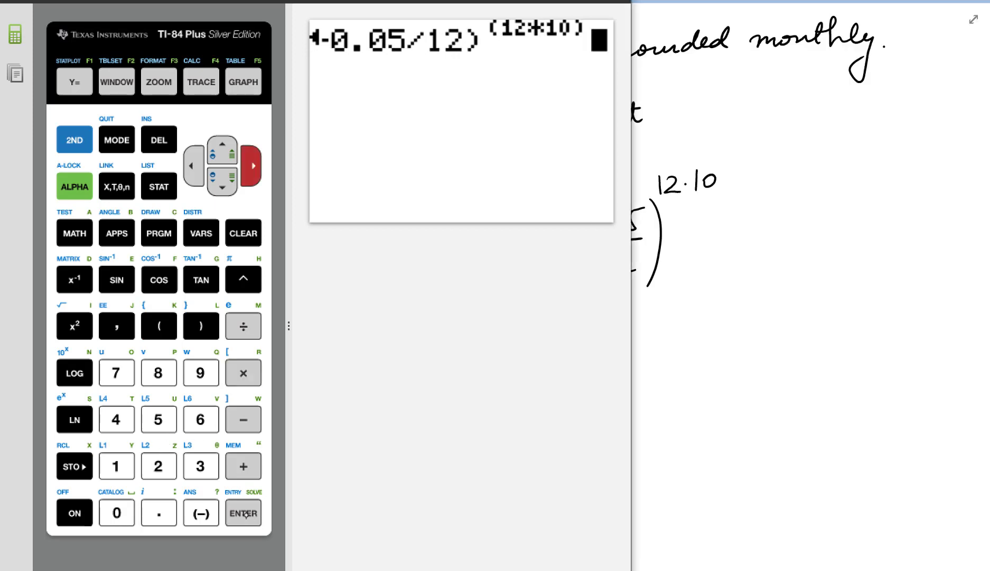
{"action": "left_click", "coordinate": [244, 514]}
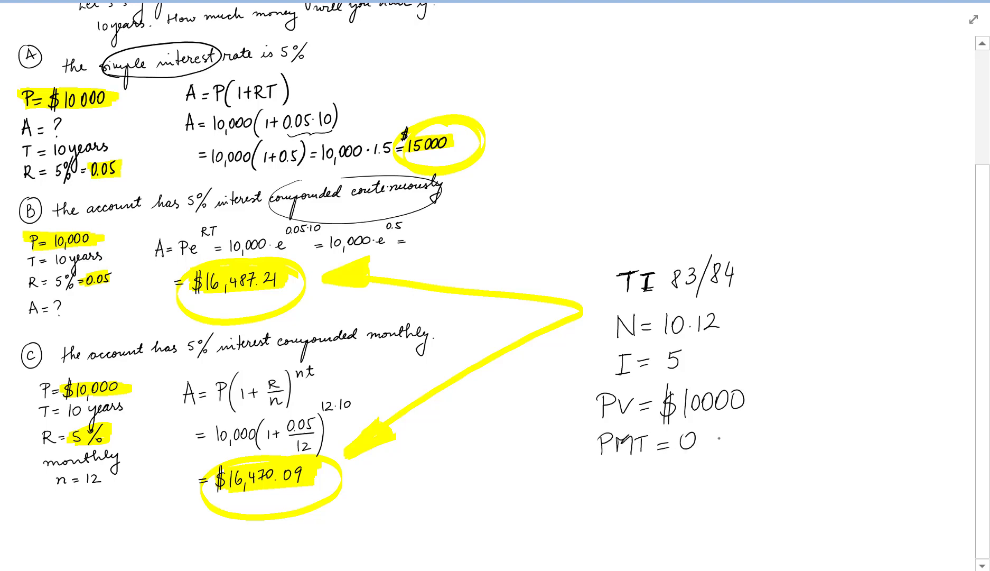
- Write FV = below PMT = 0 and draw a box around the FV line
{"action": "scroll", "coordinate": [719, 438], "scroll_direction": "down", "scroll_amount": 3}
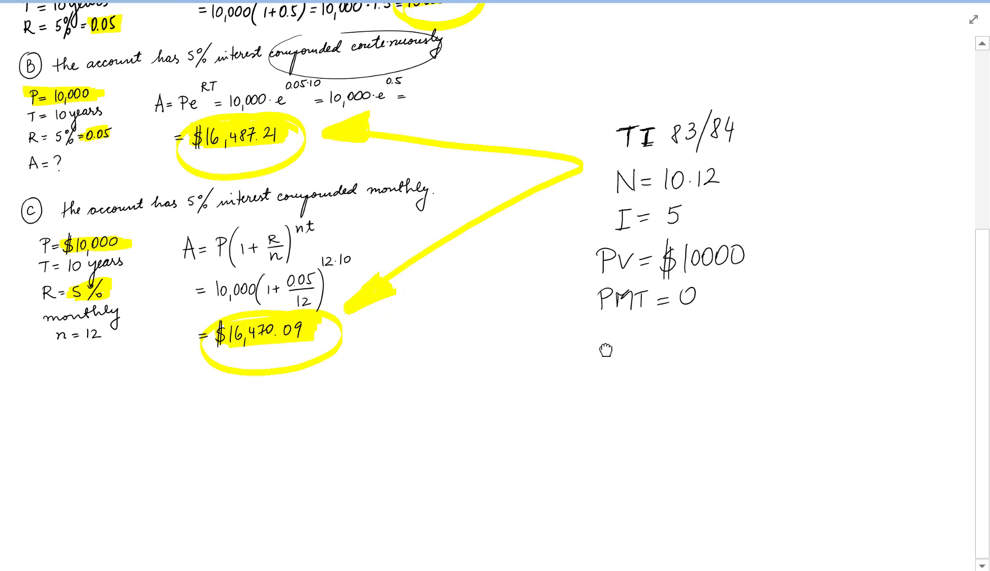
{"action": "left_click_drag", "start_coordinate": [597, 333], "coordinate": [615, 331]}
{"action": "mouse_move", "coordinate": [606, 332]}
{"action": "left_mouse_down"}
{"action": "mouse_move", "coordinate": [605, 349]}
{"action": "mouse_move", "coordinate": [636, 327]}
{"action": "mouse_move", "coordinate": [657, 334]}
{"action": "left_mouse_up"}
{"action": "left_click_drag", "start_coordinate": [642, 343], "coordinate": [657, 341]}
{"action": "left_click_drag", "start_coordinate": [594, 327], "coordinate": [637, 365]}
{"action": "left_click_drag", "start_coordinate": [781, 350], "coordinate": [790, 348]}
{"action": "mouse_move", "coordinate": [600, 320]}
{"action": "left_mouse_down"}
{"action": "mouse_move", "coordinate": [754, 308]}
{"action": "mouse_move", "coordinate": [795, 327]}
{"action": "mouse_move", "coordinate": [794, 347]}
{"action": "left_mouse_up"}
- Write P/Y = 12 and C/Y = 12 under the boxed FV line
{"action": "left_click_drag", "start_coordinate": [601, 378], "coordinate": [602, 401]}
{"action": "left_click_drag", "start_coordinate": [601, 379], "coordinate": [615, 413]}
{"action": "left_click_drag", "start_coordinate": [631, 377], "coordinate": [646, 376]}
{"action": "mouse_move", "coordinate": [647, 378]}
{"action": "left_mouse_down"}
{"action": "mouse_move", "coordinate": [646, 402]}
{"action": "mouse_move", "coordinate": [667, 384]}
{"action": "left_mouse_up"}
{"action": "left_click_drag", "start_coordinate": [656, 395], "coordinate": [691, 396]}
{"action": "mouse_move", "coordinate": [696, 376]}
{"action": "left_mouse_down"}
{"action": "mouse_move", "coordinate": [706, 392]}
{"action": "mouse_move", "coordinate": [719, 390]}
{"action": "left_mouse_up"}
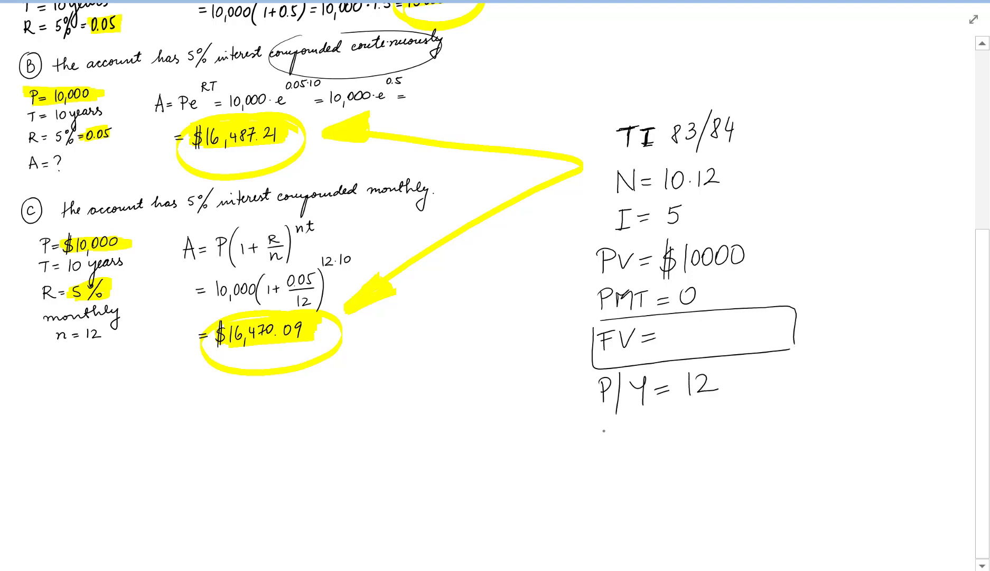
{"action": "left_click_drag", "start_coordinate": [612, 425], "coordinate": [607, 445]}
{"action": "left_click_drag", "start_coordinate": [620, 416], "coordinate": [615, 453]}
{"action": "left_click_drag", "start_coordinate": [629, 422], "coordinate": [638, 449]}
{"action": "left_click_drag", "start_coordinate": [655, 432], "coordinate": [670, 437]}
{"action": "mouse_move", "coordinate": [686, 421]}
{"action": "left_mouse_down"}
{"action": "mouse_move", "coordinate": [685, 443]}
{"action": "mouse_move", "coordinate": [712, 440]}
{"action": "left_mouse_up"}
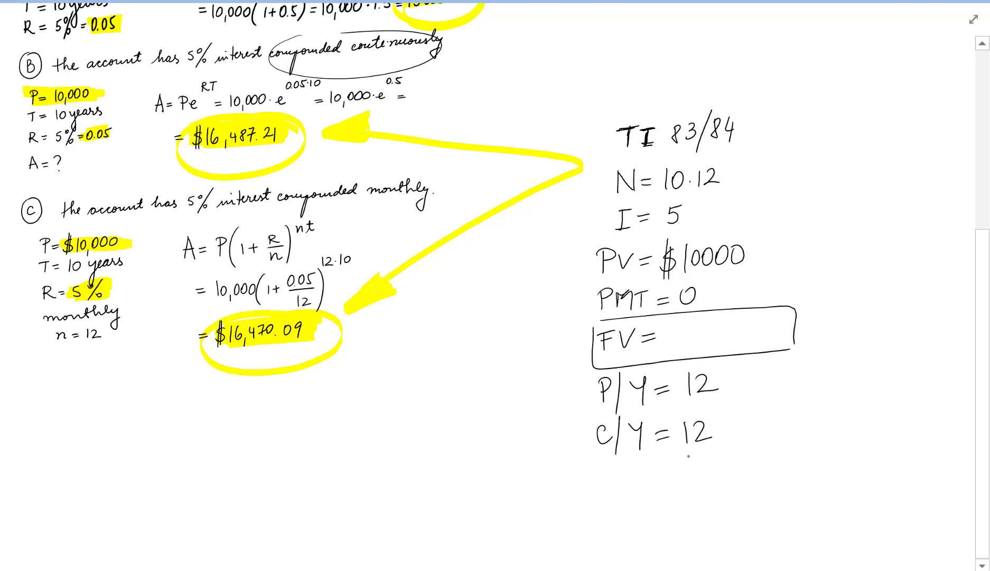
- Switch to the TI-84 emulator and open the Finance TVM Solver
{"action": "key", "text": "alt+Tab"}
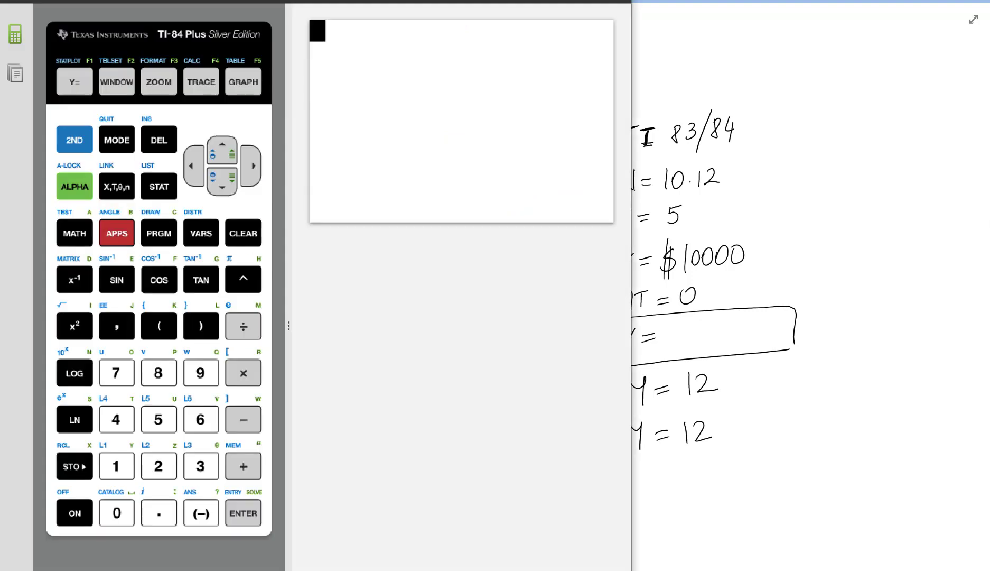
{"action": "left_click", "coordinate": [117, 233]}
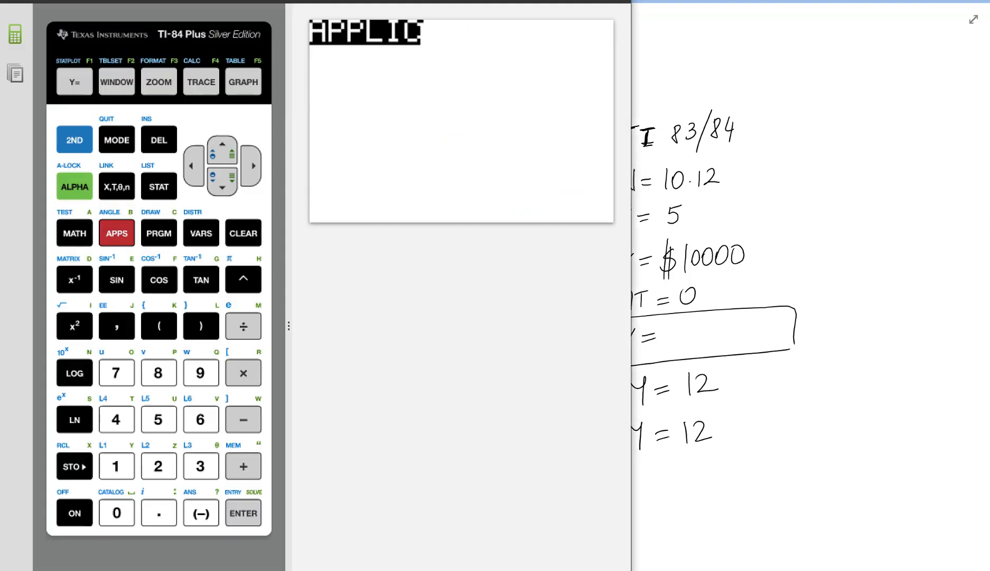
{"action": "left_click", "coordinate": [117, 466]}
{"action": "left_click", "coordinate": [117, 466]}
- Replace N with 10*12 and the 4.5 interest rate with I%=5
{"action": "left_click", "coordinate": [249, 246]}
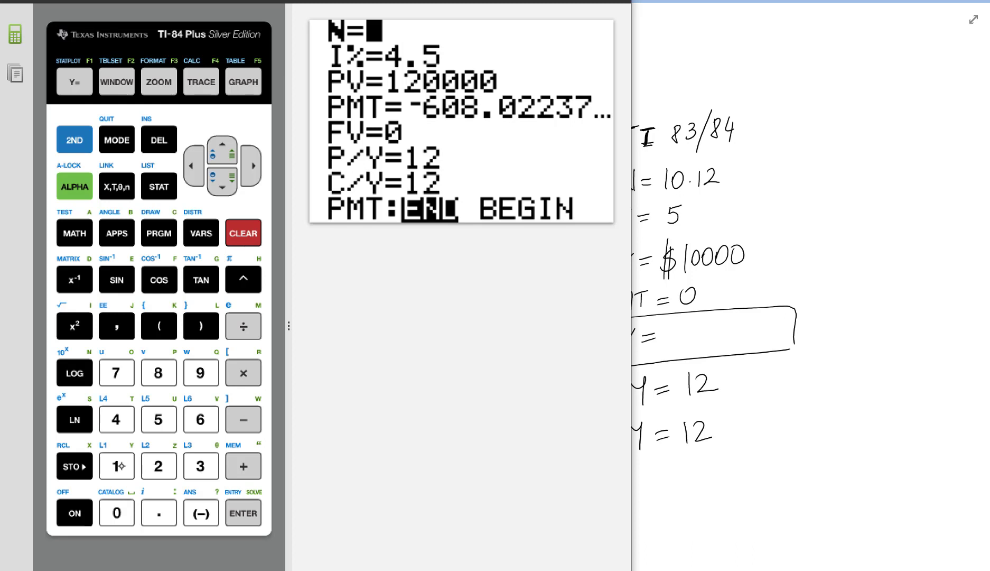
{"action": "left_click", "coordinate": [117, 466]}
{"action": "left_click", "coordinate": [117, 513]}
{"action": "type", "text": "*1"}
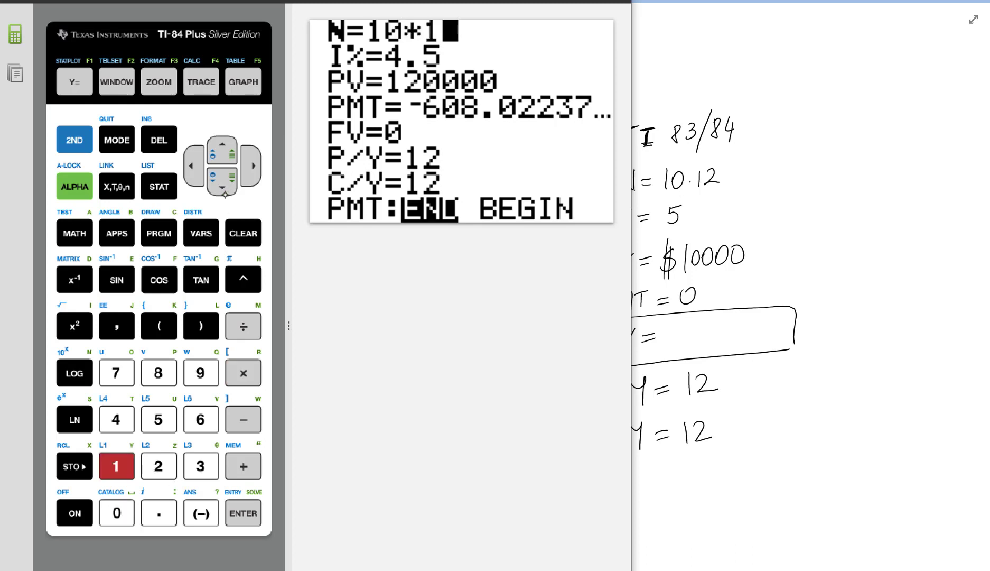
{"action": "type", "text": "2"}
{"action": "key", "text": "Down"}
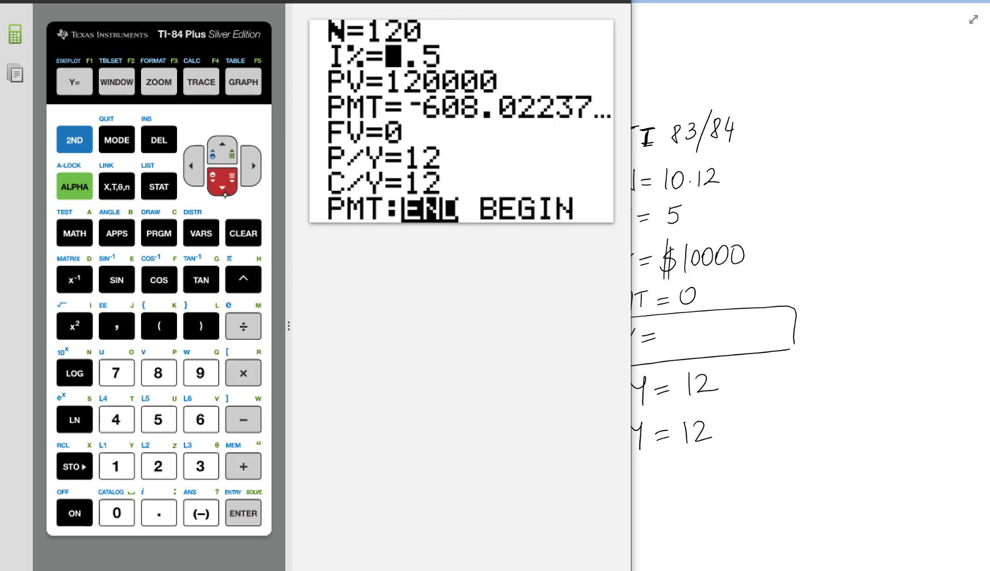
{"action": "left_click", "coordinate": [238, 239]}
{"action": "left_click", "coordinate": [158, 419]}
{"action": "key", "text": "Down"}
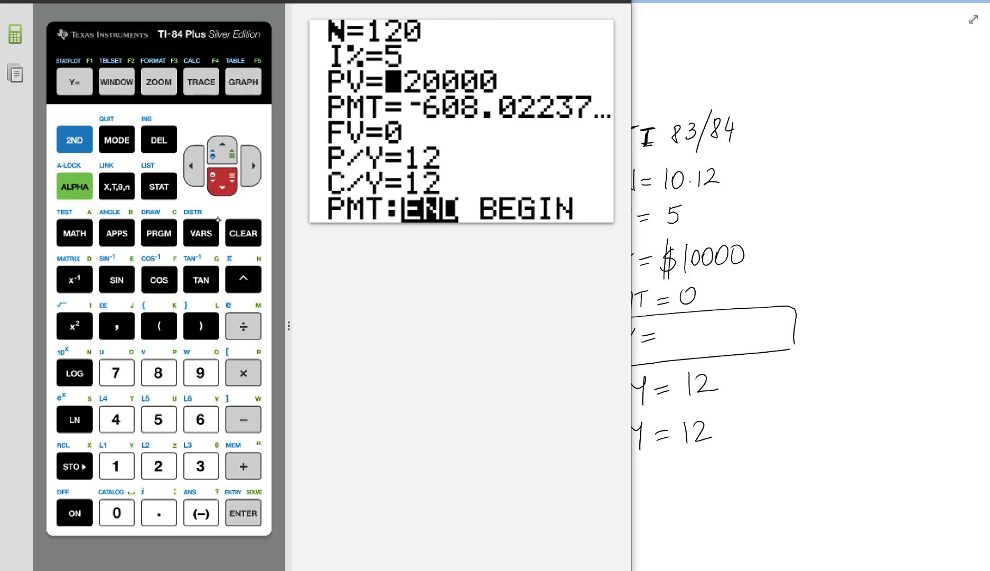
- Set PV to 10000 and PMT to 0, leaving the cursor on FV
{"action": "left_click", "coordinate": [118, 481]}
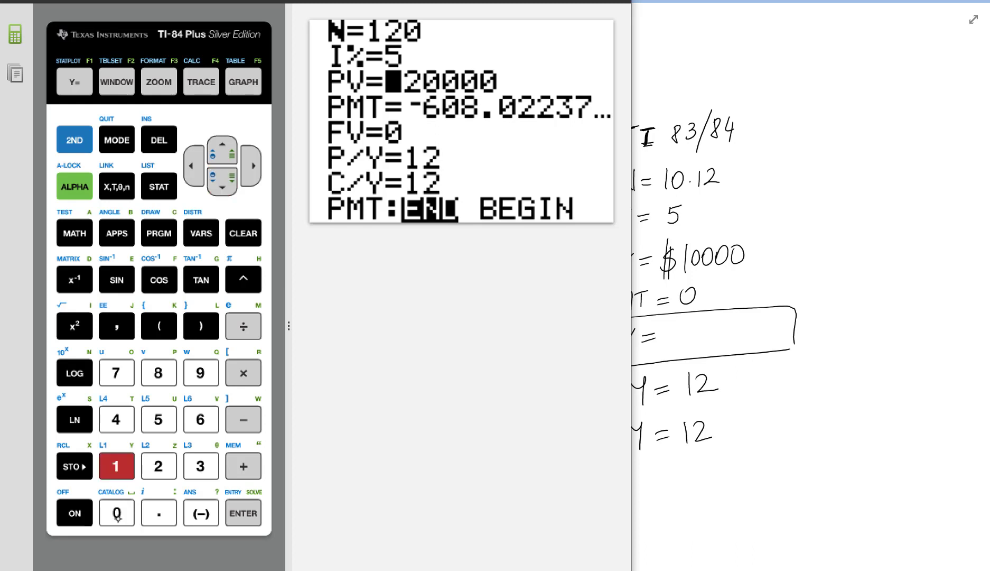
{"action": "left_click", "coordinate": [117, 516]}
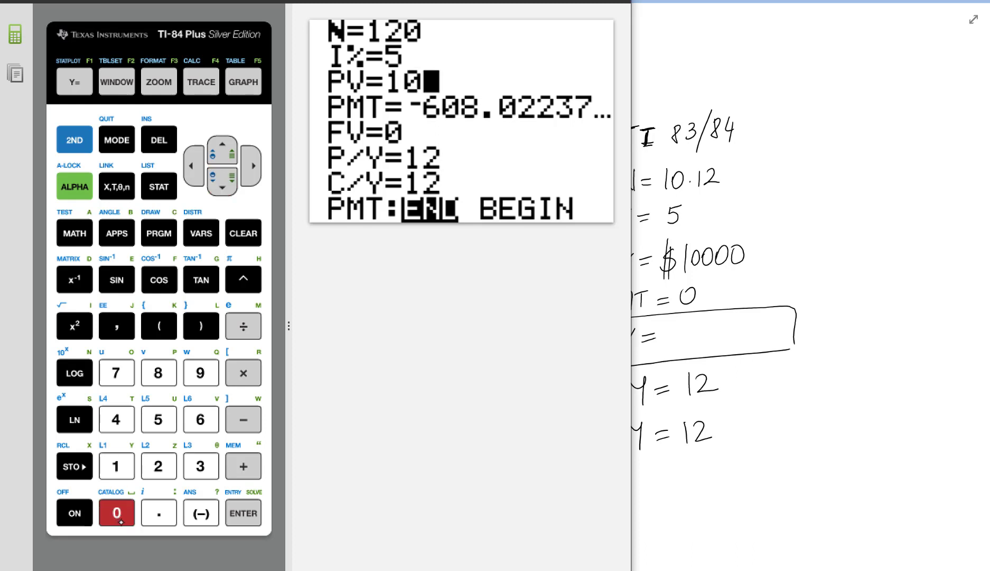
{"action": "left_click", "coordinate": [123, 525]}
{"action": "left_click", "coordinate": [124, 525]}
{"action": "left_click", "coordinate": [124, 525]}
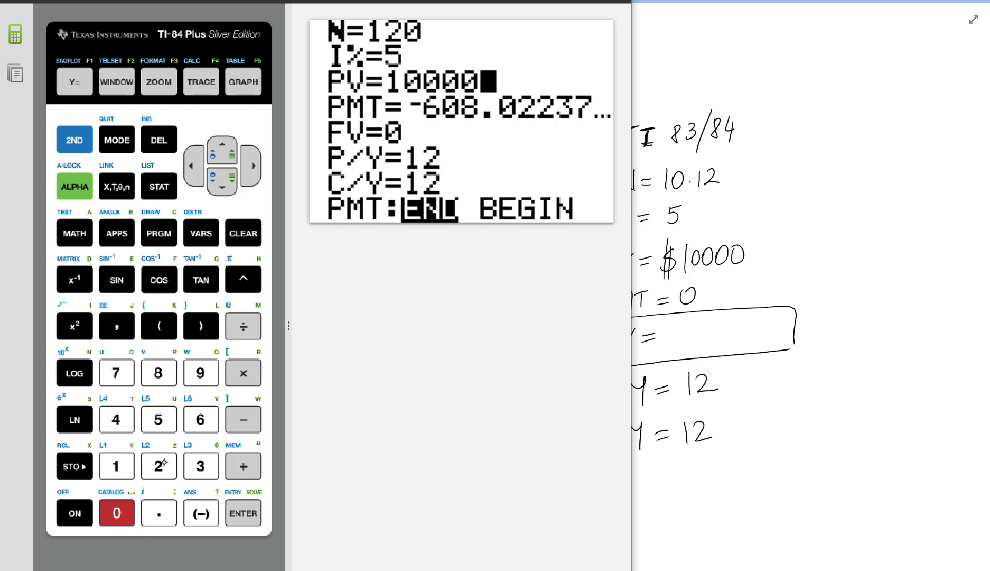
{"action": "left_click", "coordinate": [218, 197]}
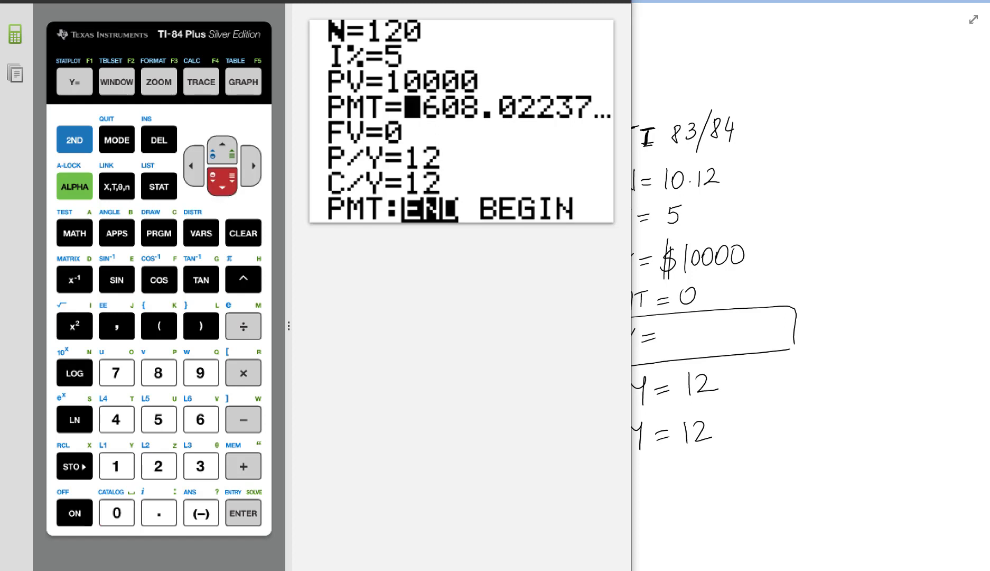
{"action": "left_click", "coordinate": [125, 510]}
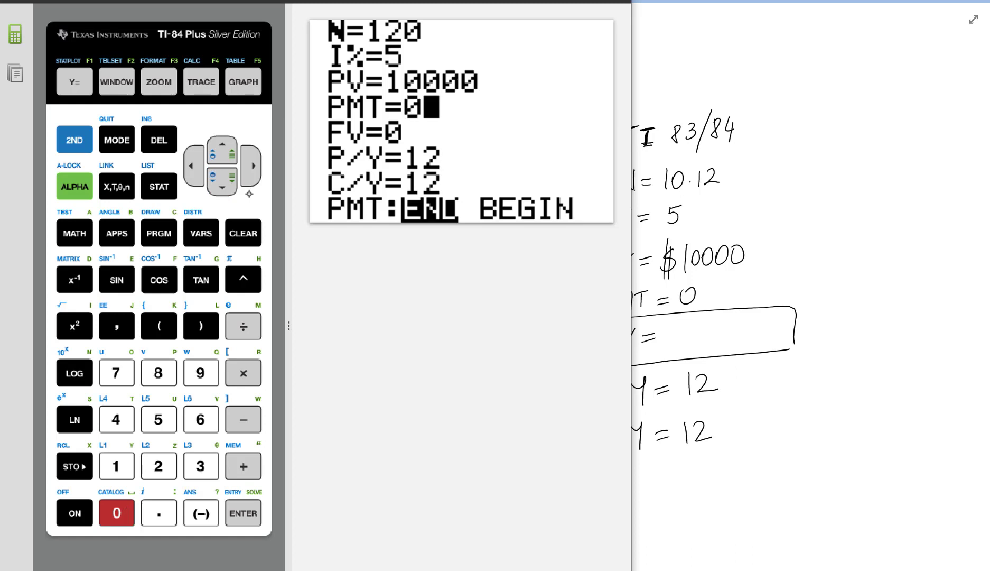
{"action": "left_click", "coordinate": [222, 184]}
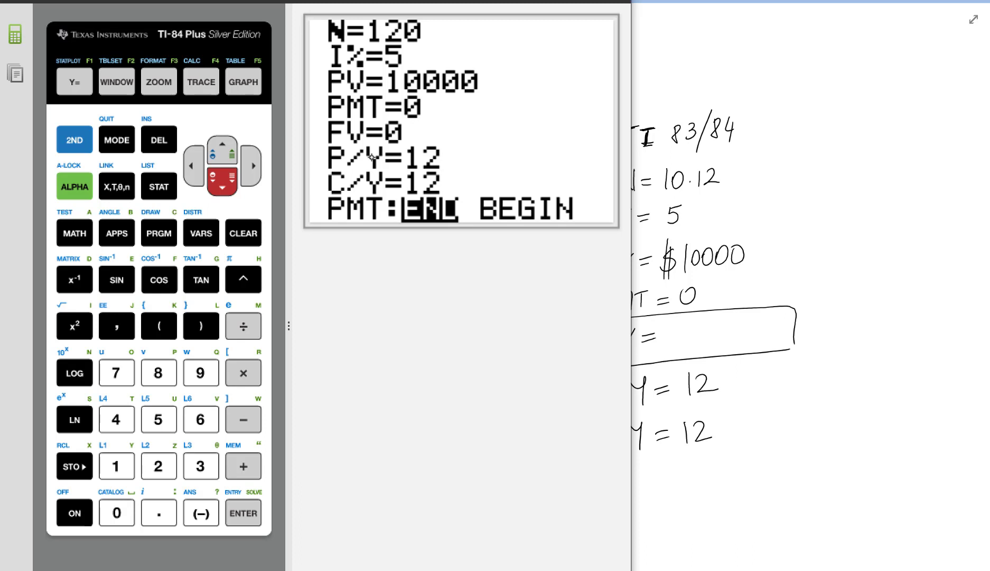
- Solve for FV = 16470.09498 with ALPHA SOLVE, then close the calculator emulator
{"action": "left_click", "coordinate": [76, 188]}
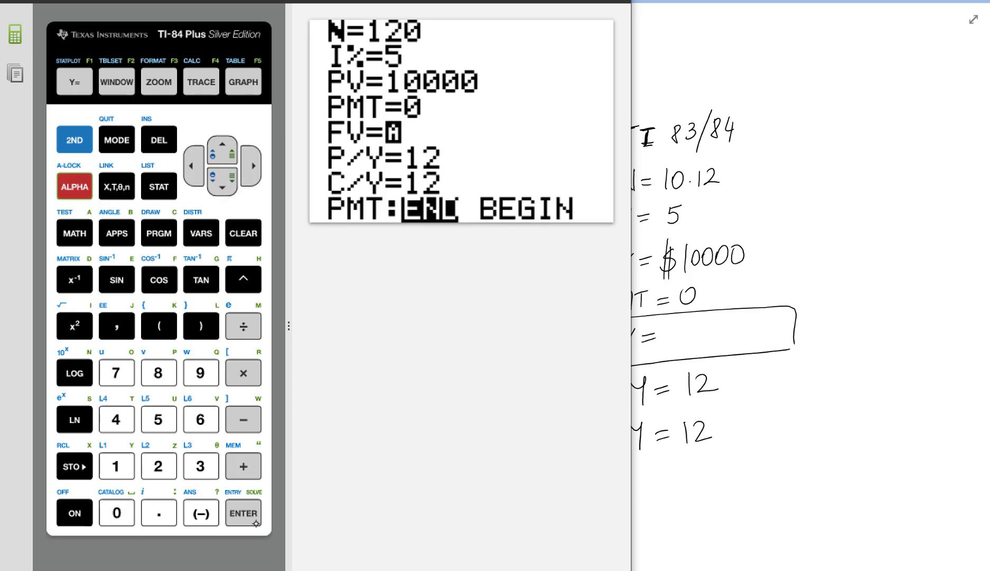
{"action": "left_click", "coordinate": [237, 527]}
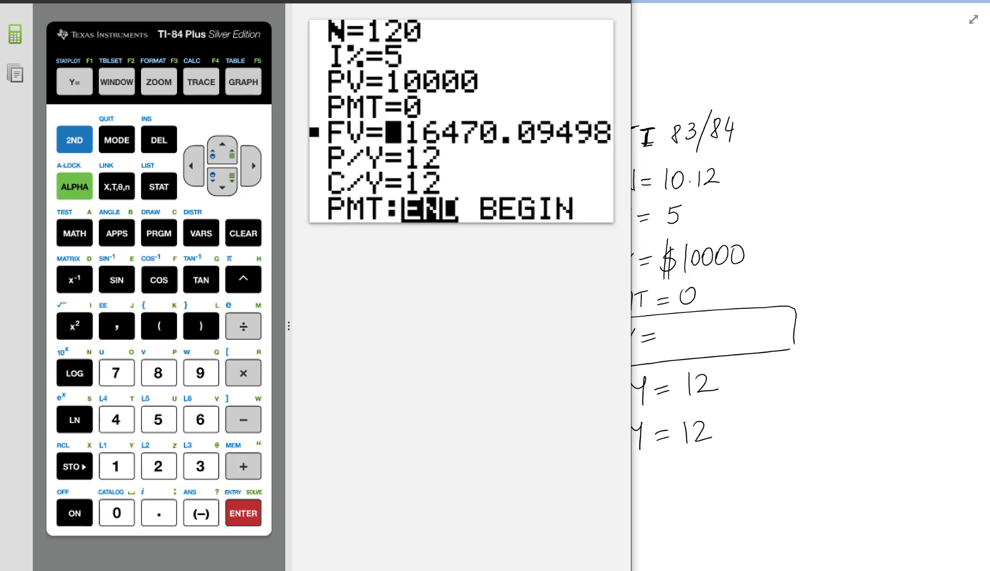
{"action": "key", "text": "alt+F4"}
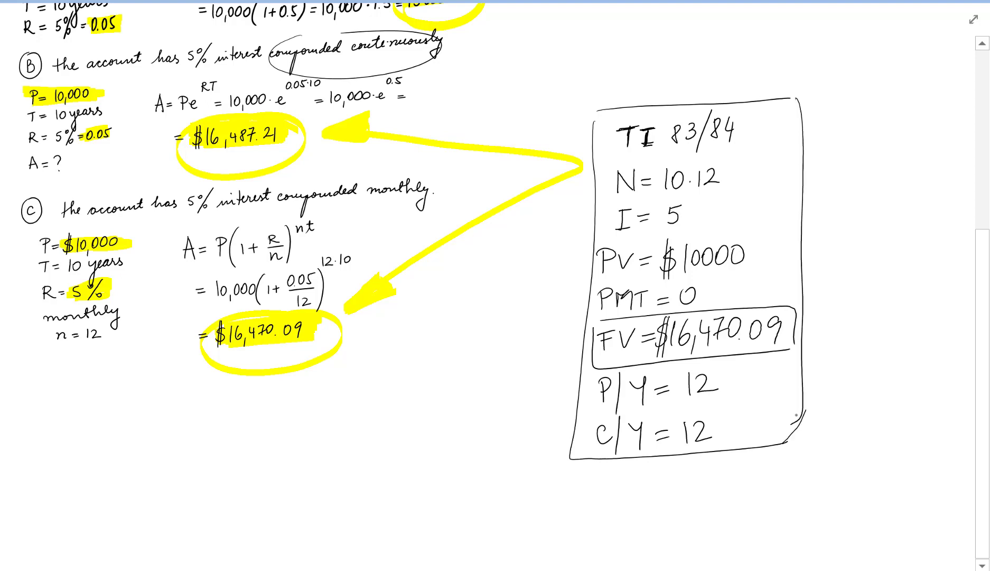
- Scroll up to show parts A, B and C with $15000, $16,487.21 and $16,470.09
{"action": "scroll", "coordinate": [495, 285], "scroll_direction": "up", "scroll_amount": 3}
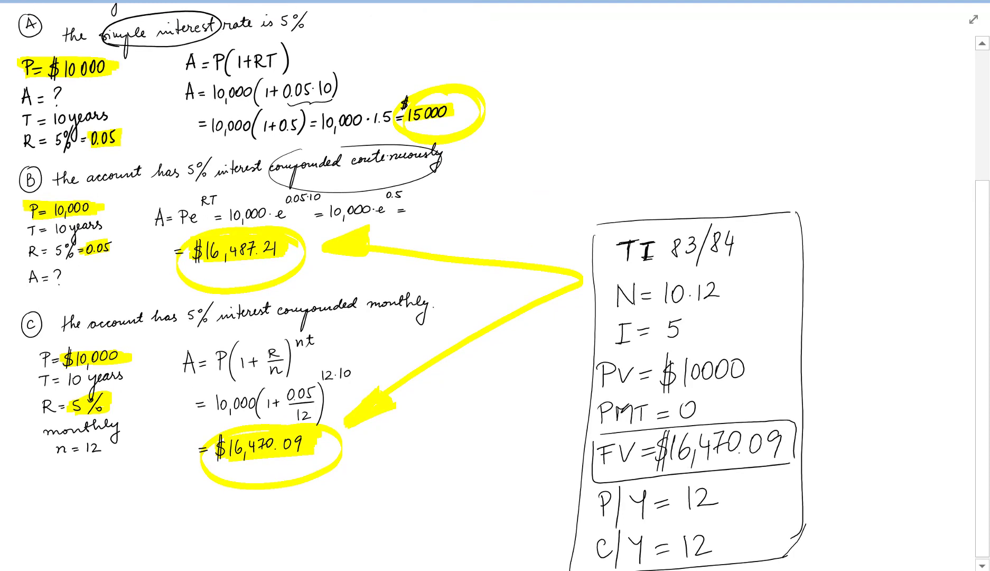